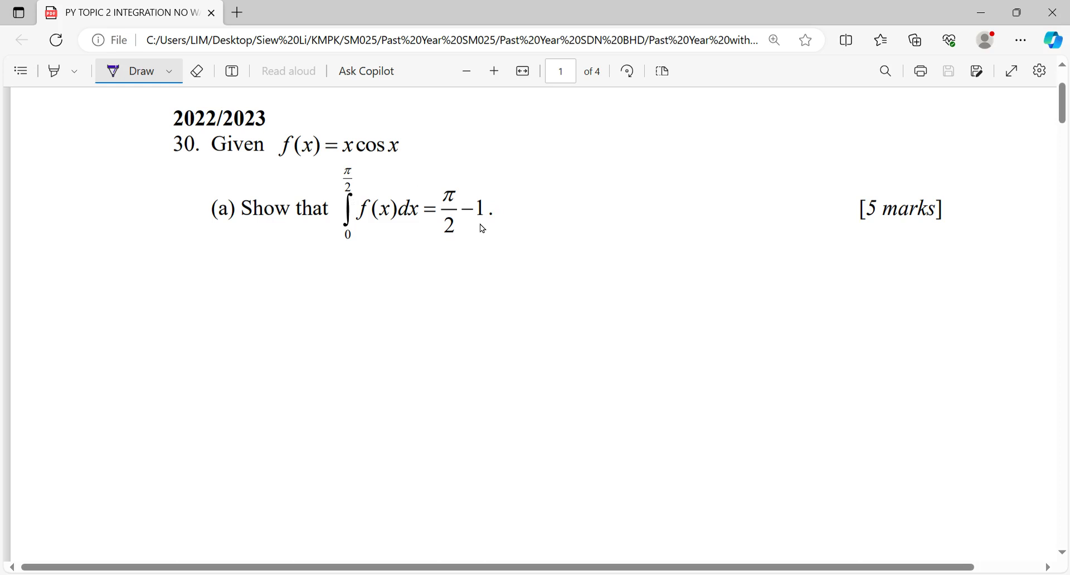
Ink the integral ∫₀^{π/2} x cos x dx at the top of the answer area.
{"action": "mouse_move", "coordinate": [107, 261]}
{"action": "left_mouse_down"}
{"action": "mouse_move", "coordinate": [99, 306]}
{"action": "mouse_move", "coordinate": [118, 301]}
{"action": "left_mouse_up"}
{"action": "mouse_move", "coordinate": [111, 257]}
{"action": "left_mouse_down"}
{"action": "mouse_move", "coordinate": [124, 256]}
{"action": "mouse_move", "coordinate": [126, 274]}
{"action": "mouse_move", "coordinate": [155, 292]}
{"action": "mouse_move", "coordinate": [209, 291]}
{"action": "left_mouse_up"}
{"action": "left_click_drag", "start_coordinate": [222, 271], "coordinate": [228, 292]}
{"action": "left_click_drag", "start_coordinate": [234, 280], "coordinate": [229, 293]}
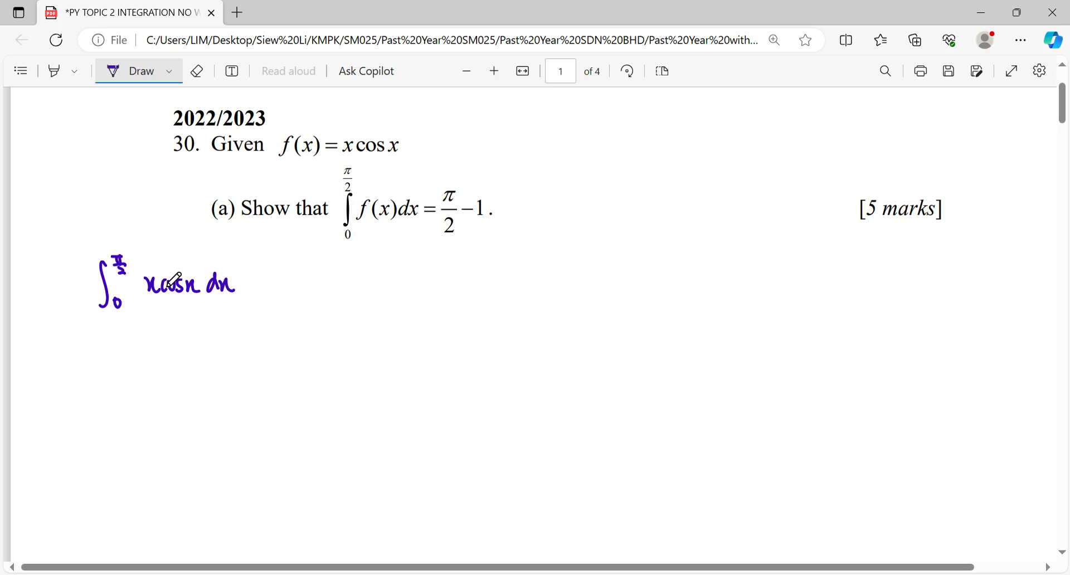
Begin the u = and dv labels beneath the integral.
{"action": "left_click_drag", "start_coordinate": [90, 342], "coordinate": [104, 360]}
{"action": "left_click_drag", "start_coordinate": [108, 348], "coordinate": [116, 352]}
{"action": "mouse_move", "coordinate": [247, 350]}
{"action": "left_mouse_down"}
{"action": "mouse_move", "coordinate": [251, 342]}
{"action": "mouse_move", "coordinate": [254, 352]}
{"action": "left_mouse_up"}
{"action": "mouse_move", "coordinate": [257, 339]}
{"action": "left_mouse_down"}
{"action": "mouse_move", "coordinate": [261, 352]}
{"action": "mouse_move", "coordinate": [269, 338]}
{"action": "left_mouse_up"}
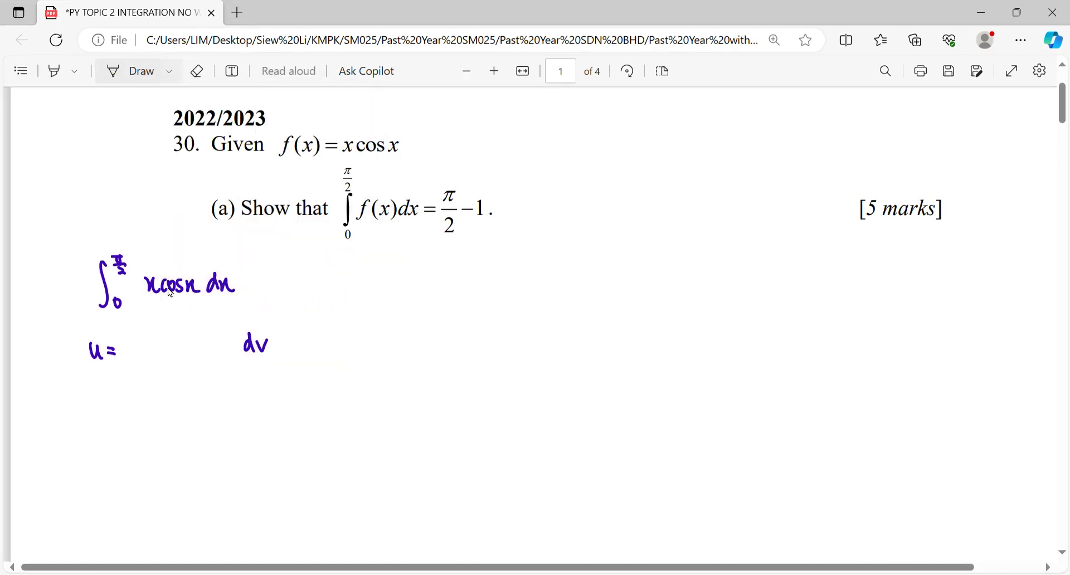
Write an orange 'u = LPET' reminder near the top, with arrows marking P and T.
{"action": "mouse_move", "coordinate": [497, 115]}
{"action": "left_mouse_down"}
{"action": "mouse_move", "coordinate": [511, 129]}
{"action": "mouse_move", "coordinate": [521, 119]}
{"action": "left_mouse_up"}
{"action": "mouse_move", "coordinate": [512, 126]}
{"action": "left_mouse_down"}
{"action": "mouse_move", "coordinate": [560, 129]}
{"action": "mouse_move", "coordinate": [574, 114]}
{"action": "left_mouse_up"}
{"action": "left_click_drag", "start_coordinate": [569, 115], "coordinate": [570, 132]}
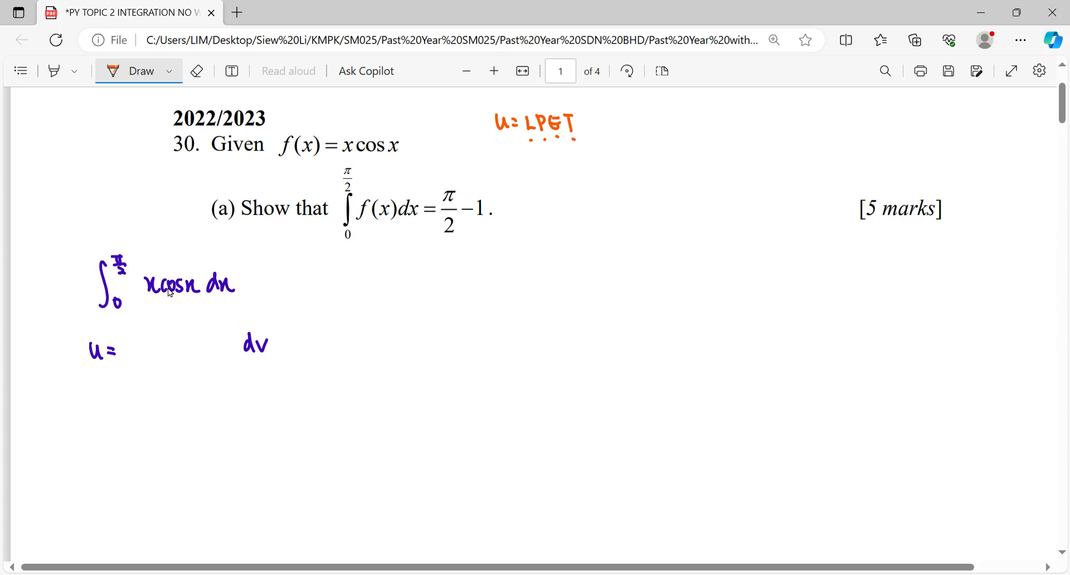
{"action": "left_click_drag", "start_coordinate": [546, 155], "coordinate": [547, 139]}
{"action": "left_click_drag", "start_coordinate": [541, 144], "coordinate": [577, 144]}
Complete u = x and dv = cos dx, underlining cos x dx in the integral.
{"action": "left_click_drag", "start_coordinate": [126, 344], "coordinate": [141, 362]}
{"action": "left_click_drag", "start_coordinate": [169, 296], "coordinate": [229, 298]}
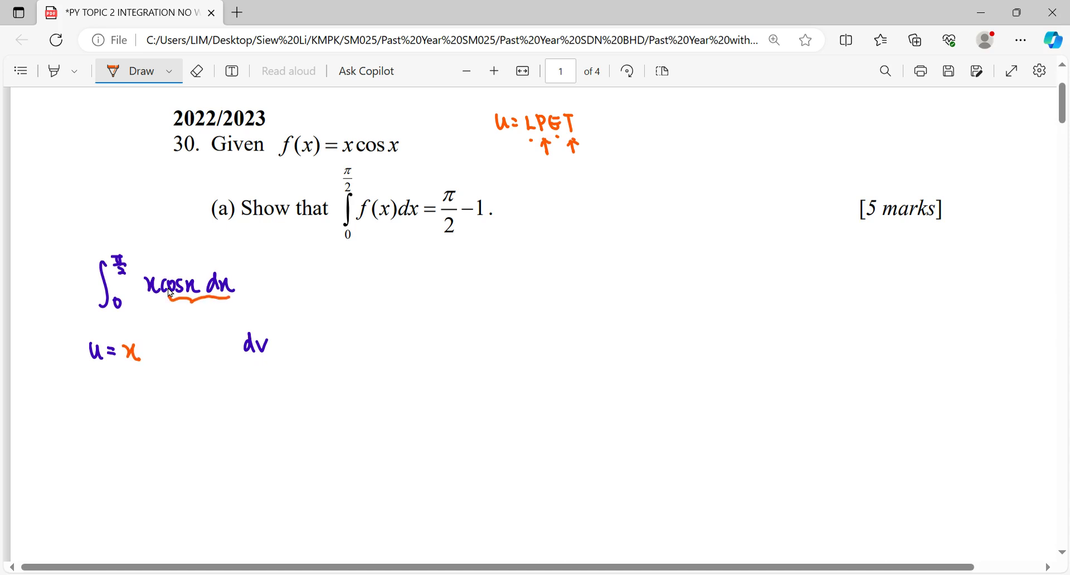
{"action": "left_click_drag", "start_coordinate": [278, 338], "coordinate": [307, 348]}
{"action": "mouse_move", "coordinate": [316, 337]}
{"action": "left_mouse_down"}
{"action": "mouse_move", "coordinate": [322, 349]}
{"action": "mouse_move", "coordinate": [374, 347]}
{"action": "left_mouse_up"}
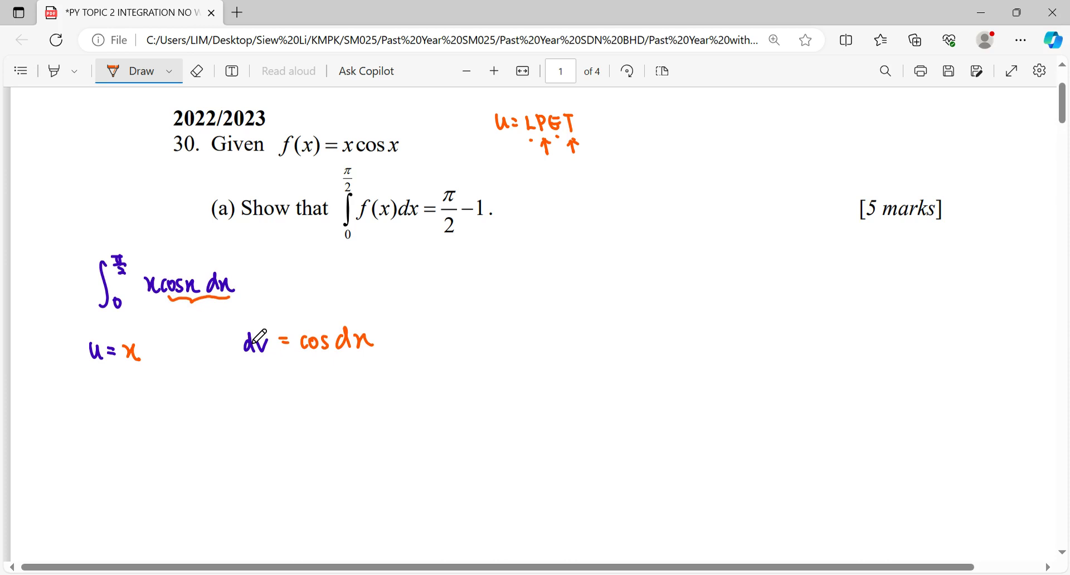
Change the ink colour to red after briefly trying purple.
{"action": "left_click", "coordinate": [170, 71]}
{"action": "left_click", "coordinate": [340, 194]}
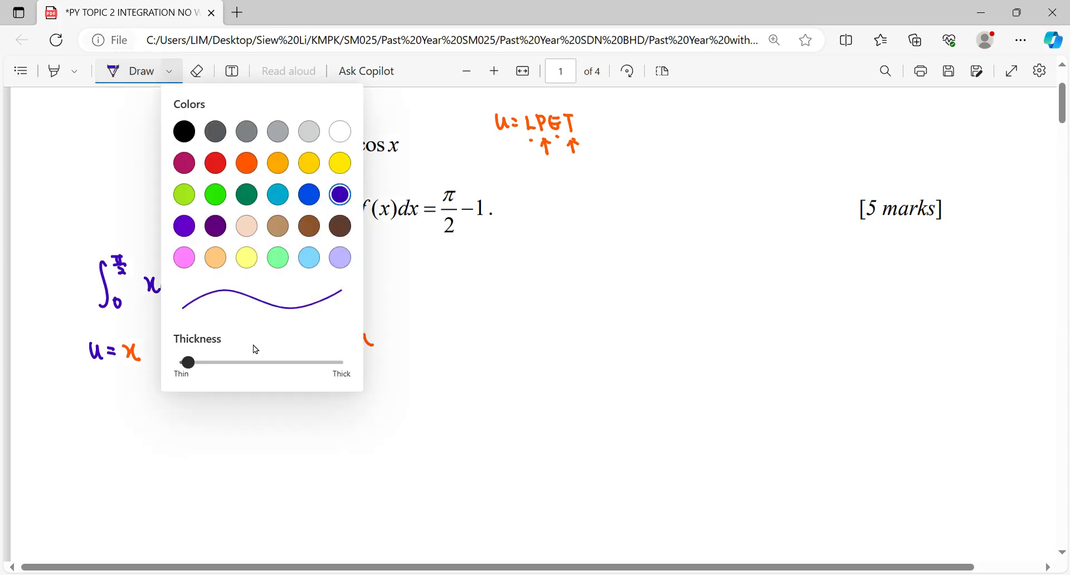
{"action": "left_click", "coordinate": [169, 70]}
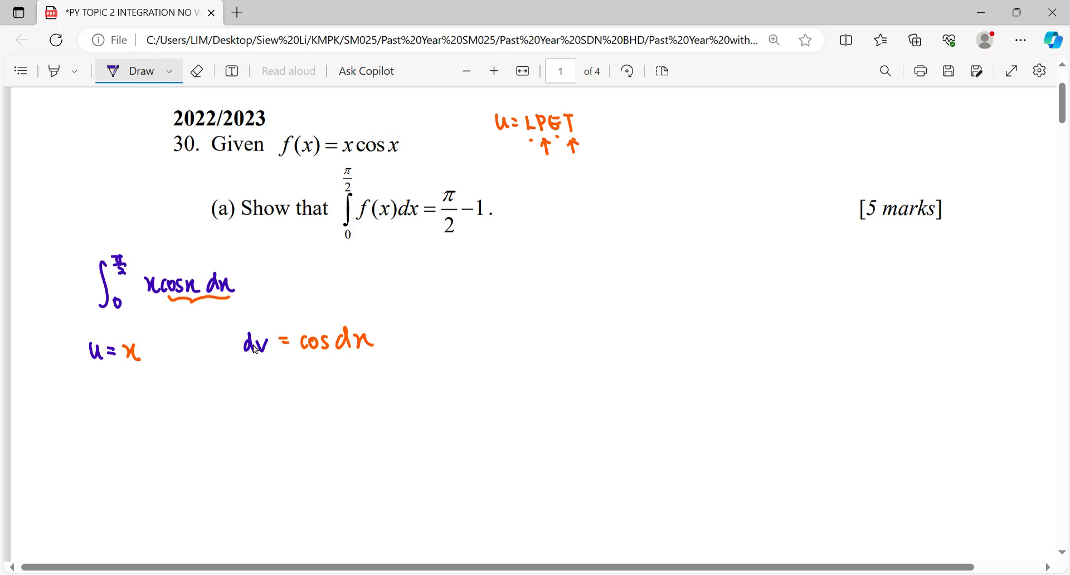
{"action": "left_click", "coordinate": [169, 71]}
{"action": "left_click", "coordinate": [216, 160]}
{"action": "left_click", "coordinate": [169, 71]}
Write ∫u dv = uv − ∫v du in red at top right, arrowing u, v and du.
{"action": "left_click_drag", "start_coordinate": [650, 109], "coordinate": [637, 135]}
{"action": "mouse_move", "coordinate": [653, 118]}
{"action": "left_mouse_down"}
{"action": "mouse_move", "coordinate": [662, 131]}
{"action": "mouse_move", "coordinate": [687, 110]}
{"action": "mouse_move", "coordinate": [699, 121]}
{"action": "left_mouse_up"}
{"action": "mouse_move", "coordinate": [709, 120]}
{"action": "left_mouse_down"}
{"action": "mouse_move", "coordinate": [740, 130]}
{"action": "mouse_move", "coordinate": [753, 118]}
{"action": "mouse_move", "coordinate": [776, 124]}
{"action": "left_mouse_up"}
{"action": "mouse_move", "coordinate": [795, 111]}
{"action": "left_mouse_down"}
{"action": "mouse_move", "coordinate": [782, 138]}
{"action": "mouse_move", "coordinate": [811, 118]}
{"action": "mouse_move", "coordinate": [824, 128]}
{"action": "left_mouse_up"}
{"action": "mouse_move", "coordinate": [832, 110]}
{"action": "left_mouse_down"}
{"action": "mouse_move", "coordinate": [832, 131]}
{"action": "mouse_move", "coordinate": [850, 129]}
{"action": "left_mouse_up"}
{"action": "mouse_move", "coordinate": [736, 161]}
{"action": "left_mouse_down"}
{"action": "mouse_move", "coordinate": [737, 144]}
{"action": "mouse_move", "coordinate": [761, 150]}
{"action": "left_mouse_up"}
{"action": "left_click_drag", "start_coordinate": [839, 157], "coordinate": [843, 145]}
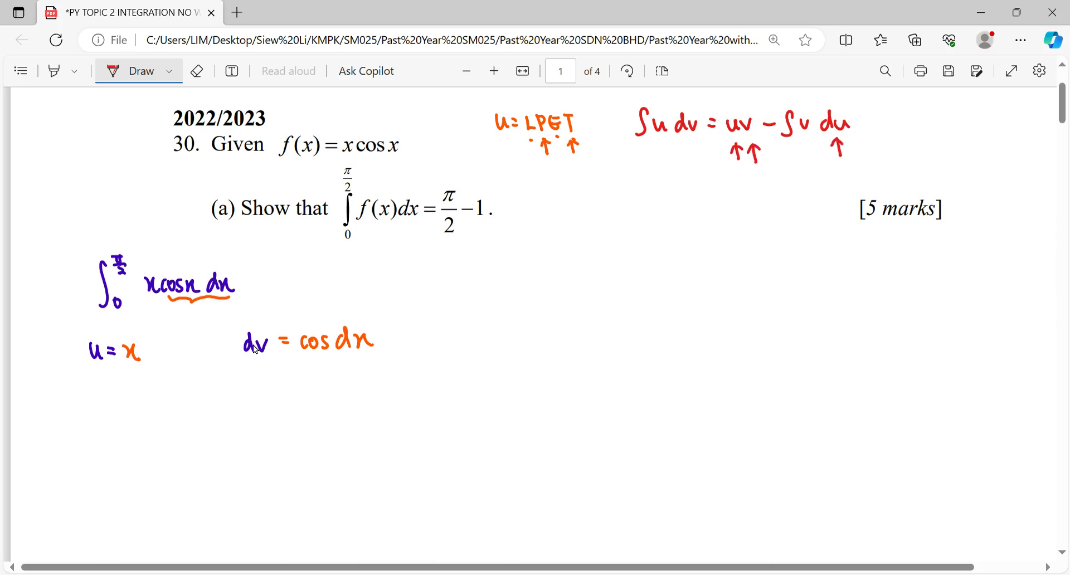
Switch the ink to purple and write du/dx = 1 under u = x.
{"action": "left_click", "coordinate": [169, 71]}
{"action": "left_click", "coordinate": [340, 195]}
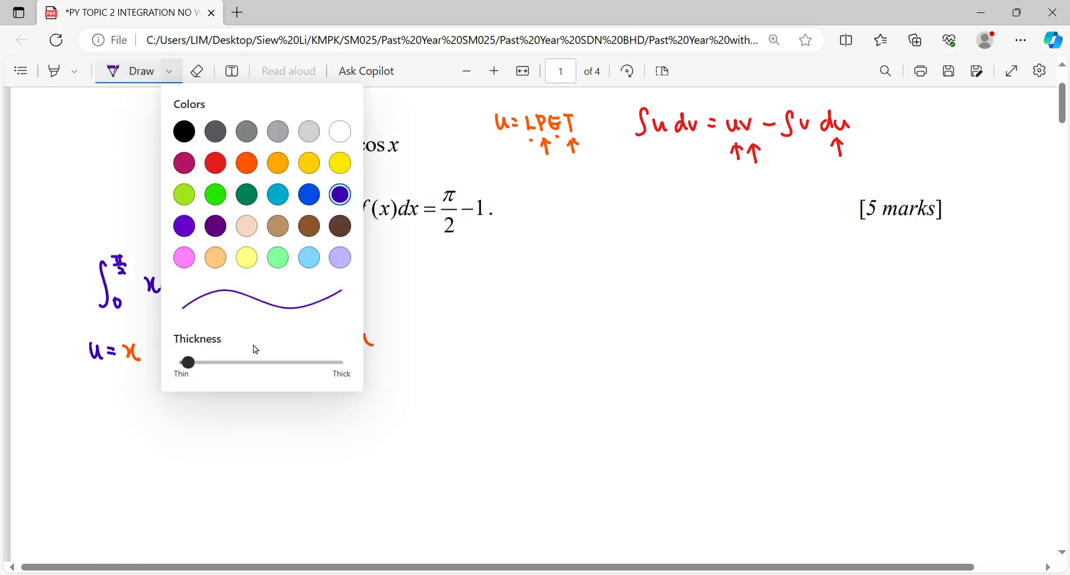
{"action": "left_click", "coordinate": [169, 70]}
{"action": "left_click_drag", "start_coordinate": [94, 381], "coordinate": [109, 393]}
{"action": "left_click_drag", "start_coordinate": [96, 401], "coordinate": [111, 416]}
{"action": "mouse_move", "coordinate": [111, 401]}
{"action": "left_mouse_down"}
{"action": "mouse_move", "coordinate": [101, 415]}
{"action": "mouse_move", "coordinate": [115, 415]}
{"action": "left_mouse_up"}
{"action": "left_click_drag", "start_coordinate": [118, 393], "coordinate": [129, 399]}
{"action": "left_click_drag", "start_coordinate": [143, 386], "coordinate": [144, 405]}
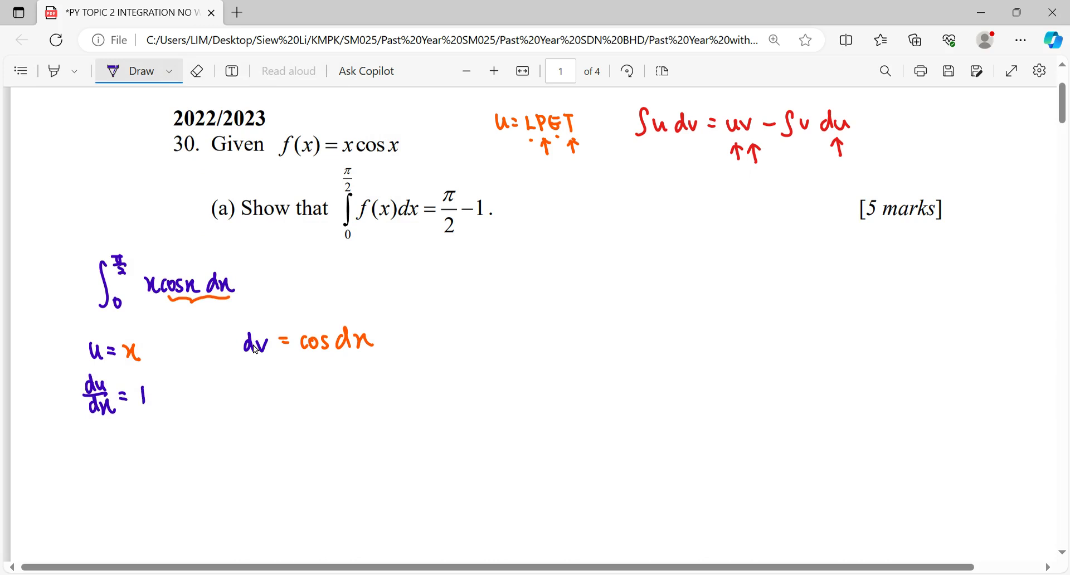
{"action": "left_click_drag", "start_coordinate": [107, 437], "coordinate": [105, 450]}
Write du = dx on the line below.
{"action": "mouse_move", "coordinate": [109, 427]}
{"action": "left_mouse_down"}
{"action": "mouse_move", "coordinate": [114, 449]}
{"action": "mouse_move", "coordinate": [124, 448]}
{"action": "left_mouse_up"}
{"action": "left_click_drag", "start_coordinate": [129, 438], "coordinate": [137, 443]}
{"action": "mouse_move", "coordinate": [151, 438]}
{"action": "left_mouse_down"}
{"action": "mouse_move", "coordinate": [146, 448]}
{"action": "mouse_move", "coordinate": [175, 450]}
{"action": "left_mouse_up"}
{"action": "left_click_drag", "start_coordinate": [176, 436], "coordinate": [166, 450]}
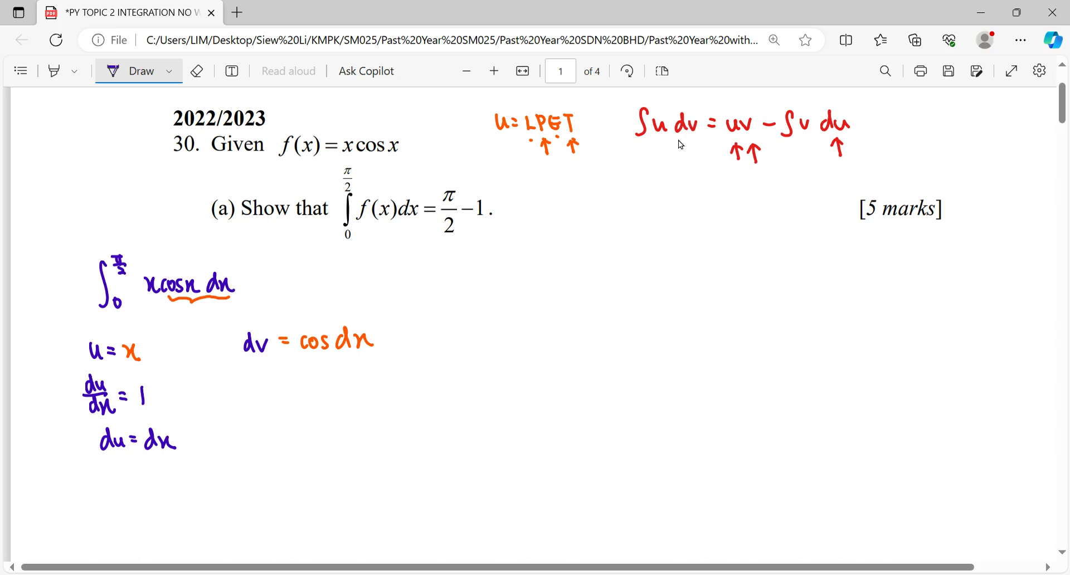
Turn dv = cos dx into ∫dv = ∫cos x dx, erasing dx and rewriting 'x dx' in orange.
{"action": "left_click_drag", "start_coordinate": [243, 326], "coordinate": [235, 358]}
{"action": "mouse_move", "coordinate": [298, 323]}
{"action": "left_mouse_down"}
{"action": "mouse_move", "coordinate": [291, 357]}
{"action": "mouse_move", "coordinate": [259, 389]}
{"action": "mouse_move", "coordinate": [267, 373]}
{"action": "mouse_move", "coordinate": [289, 377]}
{"action": "left_mouse_up"}
{"action": "left_click_drag", "start_coordinate": [281, 385], "coordinate": [289, 384]}
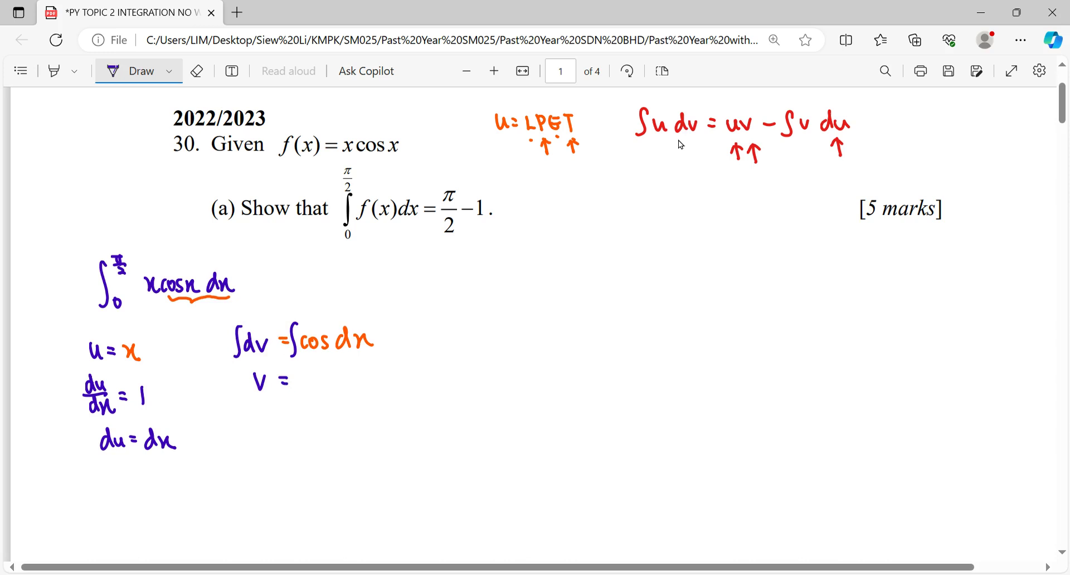
{"action": "left_click", "coordinate": [196, 71]}
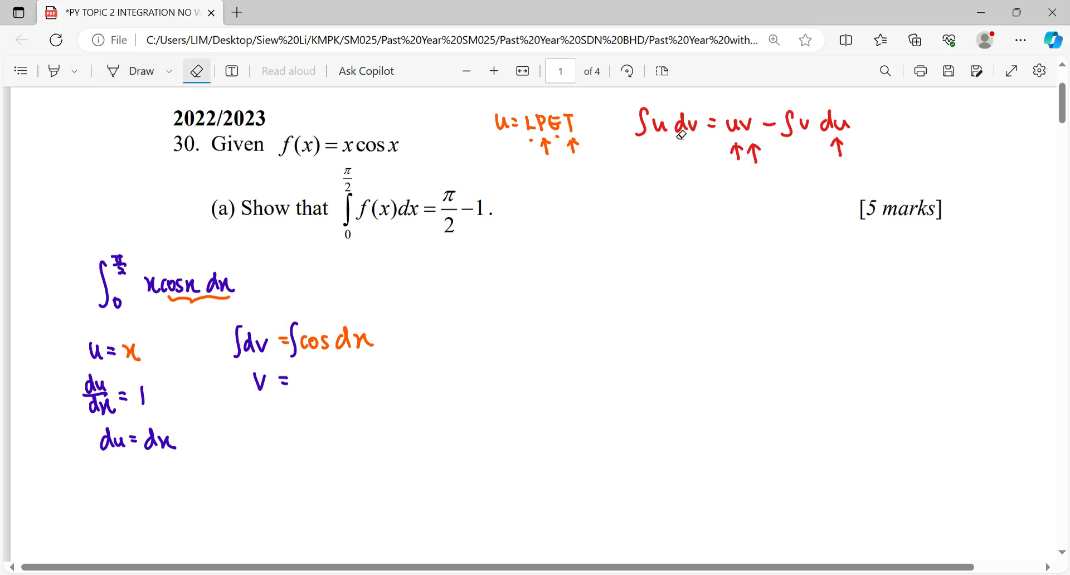
{"action": "left_click_drag", "start_coordinate": [337, 335], "coordinate": [371, 340]}
{"action": "left_click", "coordinate": [169, 71]}
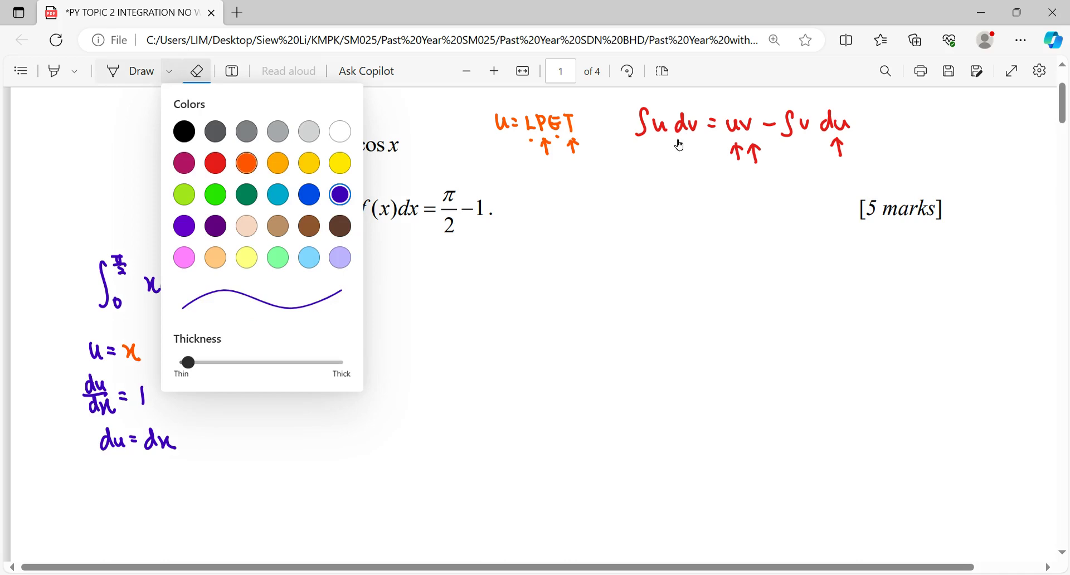
{"action": "left_click", "coordinate": [243, 160]}
{"action": "left_click", "coordinate": [139, 71]}
{"action": "left_click_drag", "start_coordinate": [336, 337], "coordinate": [343, 349]}
{"action": "mouse_move", "coordinate": [351, 335]}
{"action": "left_mouse_down"}
{"action": "mouse_move", "coordinate": [341, 349]}
{"action": "mouse_move", "coordinate": [370, 329]}
{"action": "mouse_move", "coordinate": [375, 350]}
{"action": "left_mouse_up"}
{"action": "left_click_drag", "start_coordinate": [384, 336], "coordinate": [374, 349]}
Switch back to purple and write v = sin x.
{"action": "left_click", "coordinate": [168, 71]}
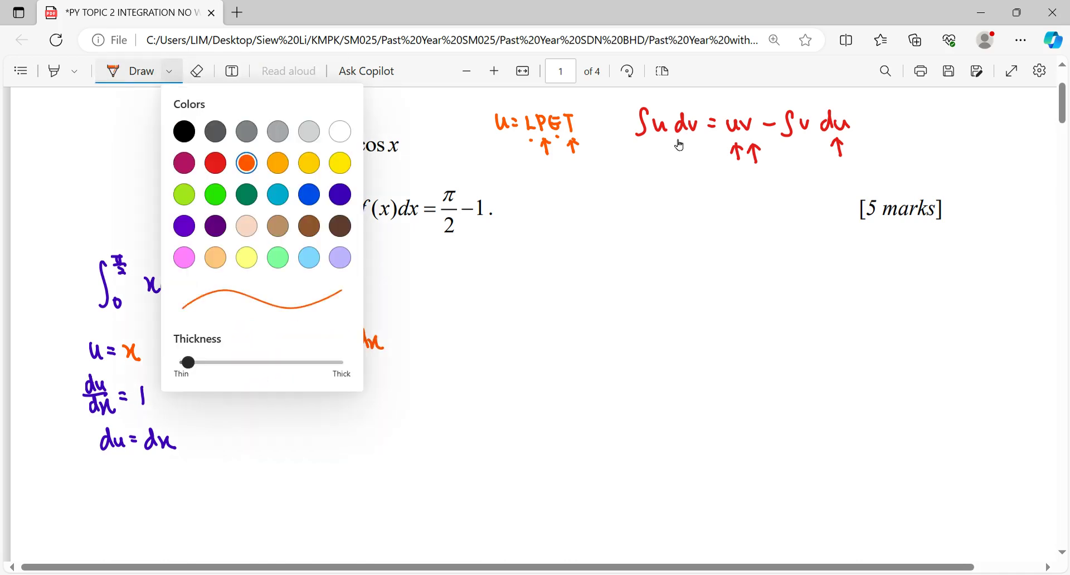
{"action": "left_click", "coordinate": [341, 195]}
{"action": "left_click", "coordinate": [139, 71]}
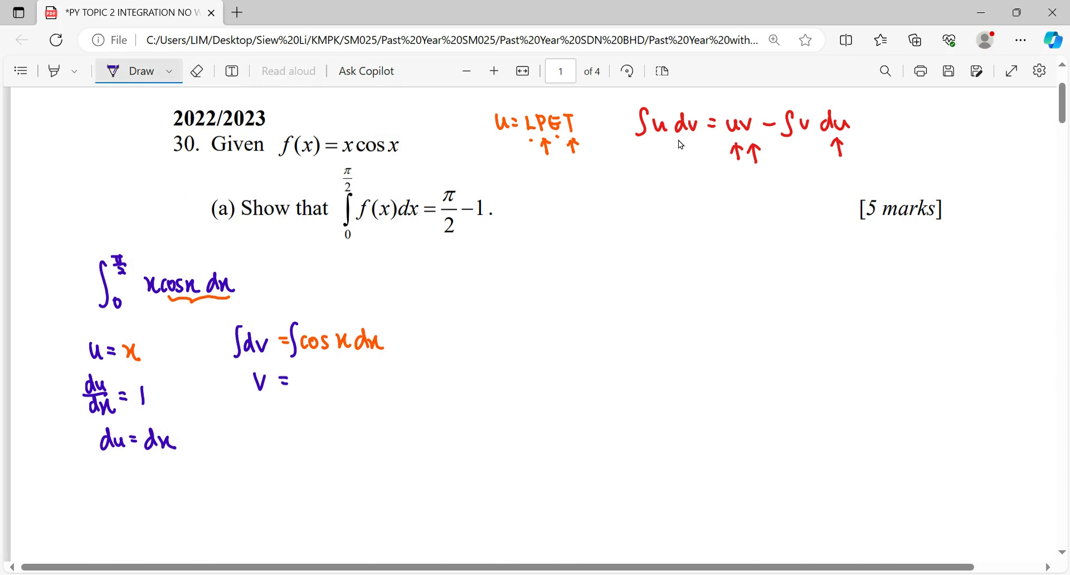
{"action": "left_click_drag", "start_coordinate": [319, 373], "coordinate": [305, 390]}
{"action": "mouse_move", "coordinate": [319, 372]}
{"action": "left_mouse_down"}
{"action": "mouse_move", "coordinate": [320, 390]}
{"action": "mouse_move", "coordinate": [338, 389]}
{"action": "left_mouse_up"}
{"action": "left_click_drag", "start_coordinate": [337, 372], "coordinate": [353, 388]}
{"action": "left_click_drag", "start_coordinate": [354, 373], "coordinate": [344, 388]}
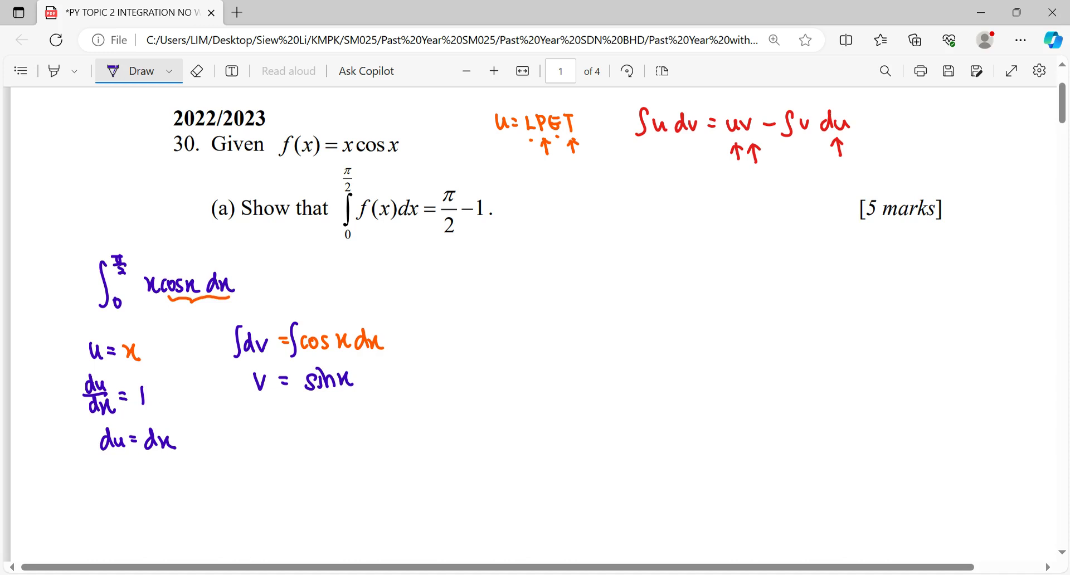
Scroll down and write = [x sin x] evaluated from 0 to π/2.
{"action": "scroll", "coordinate": [379, 277], "scroll_direction": "down", "scroll_amount": 3}
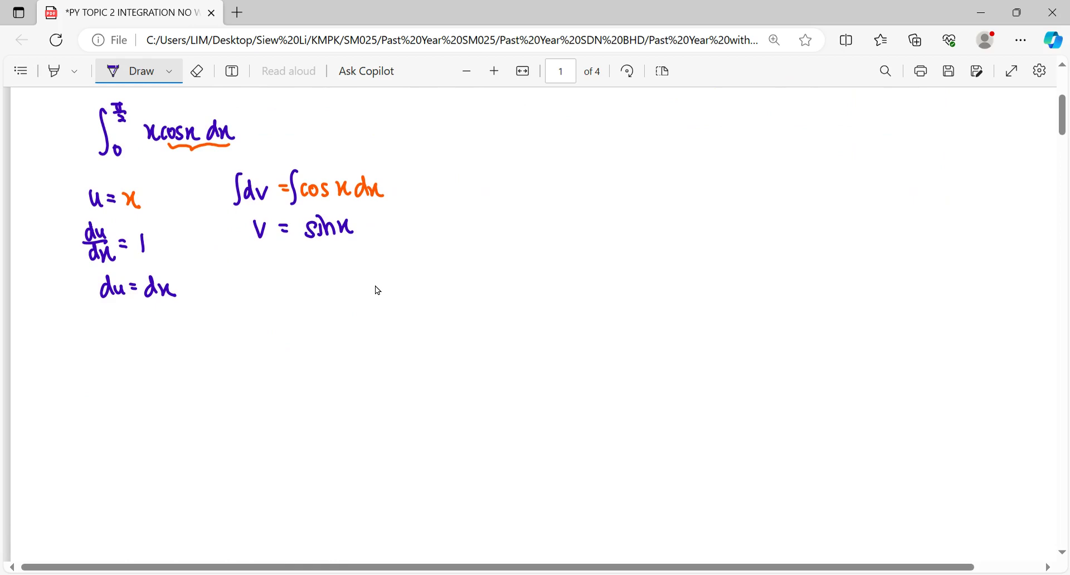
{"action": "left_click_drag", "start_coordinate": [123, 335], "coordinate": [166, 352]}
{"action": "mouse_move", "coordinate": [182, 331]}
{"action": "left_mouse_down"}
{"action": "mouse_move", "coordinate": [193, 349]}
{"action": "mouse_move", "coordinate": [256, 354]}
{"action": "left_mouse_up"}
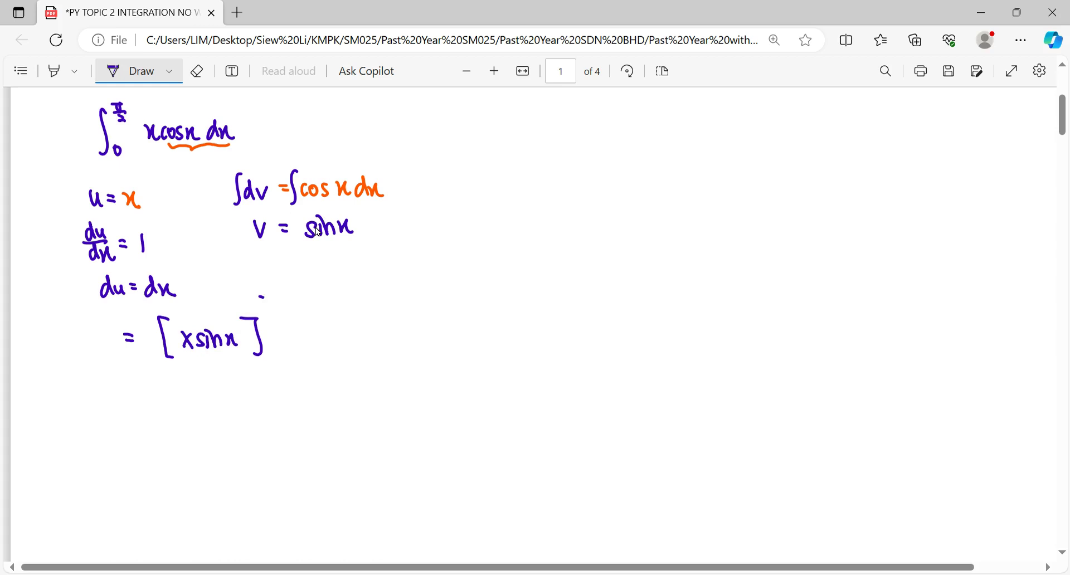
{"action": "left_click_drag", "start_coordinate": [259, 297], "coordinate": [274, 299]}
{"action": "left_click_drag", "start_coordinate": [265, 299], "coordinate": [272, 308]}
{"action": "left_click_drag", "start_coordinate": [261, 310], "coordinate": [276, 308]}
{"action": "mouse_move", "coordinate": [266, 312]}
{"action": "left_mouse_down"}
{"action": "mouse_move", "coordinate": [272, 349]}
{"action": "mouse_move", "coordinate": [336, 322]}
{"action": "mouse_move", "coordinate": [333, 360]}
{"action": "left_mouse_up"}
Subtract the integral of sin x dx from 0 to π/2.
{"action": "mouse_move", "coordinate": [357, 346]}
{"action": "left_mouse_down"}
{"action": "mouse_move", "coordinate": [353, 357]}
{"action": "mouse_move", "coordinate": [359, 345]}
{"action": "left_mouse_up"}
{"action": "mouse_move", "coordinate": [352, 297]}
{"action": "left_mouse_down"}
{"action": "mouse_move", "coordinate": [363, 296]}
{"action": "mouse_move", "coordinate": [354, 308]}
{"action": "left_mouse_up"}
{"action": "left_click_drag", "start_coordinate": [361, 297], "coordinate": [370, 311]}
{"action": "left_click_drag", "start_coordinate": [357, 316], "coordinate": [395, 339]}
{"action": "mouse_move", "coordinate": [404, 326]}
{"action": "left_mouse_down"}
{"action": "mouse_move", "coordinate": [404, 337]}
{"action": "mouse_move", "coordinate": [484, 337]}
{"action": "left_mouse_up"}
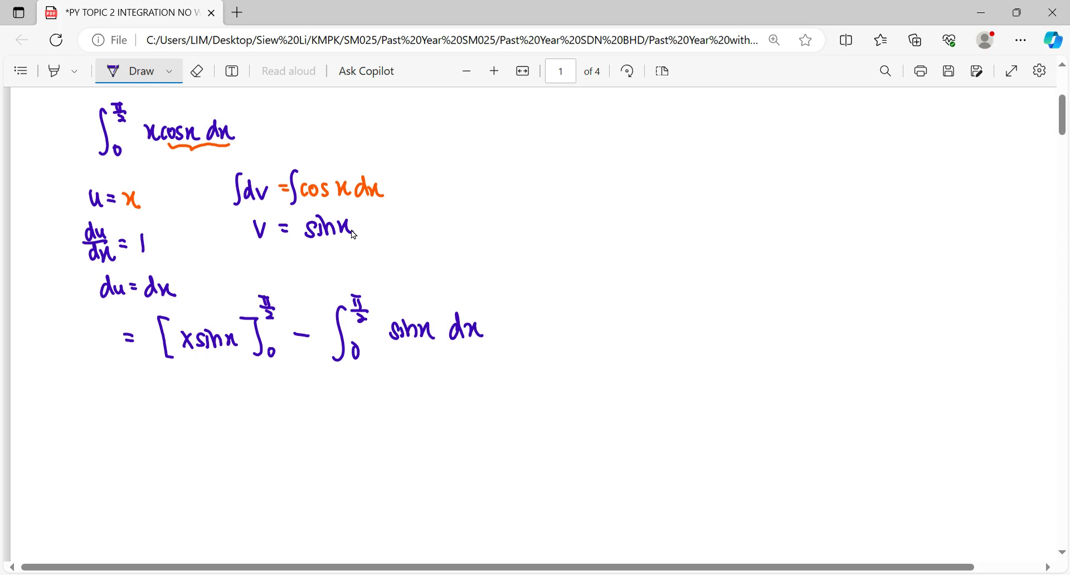
Write the next line: [x sin x] − [−cos x], each from 0 to π/2.
{"action": "left_click_drag", "start_coordinate": [130, 385], "coordinate": [143, 393]}
{"action": "mouse_move", "coordinate": [174, 385]}
{"action": "left_mouse_down"}
{"action": "mouse_move", "coordinate": [163, 390]}
{"action": "mouse_move", "coordinate": [178, 416]}
{"action": "mouse_move", "coordinate": [242, 405]}
{"action": "mouse_move", "coordinate": [256, 390]}
{"action": "mouse_move", "coordinate": [249, 416]}
{"action": "left_mouse_up"}
{"action": "mouse_move", "coordinate": [264, 375]}
{"action": "left_mouse_down"}
{"action": "mouse_move", "coordinate": [274, 373]}
{"action": "mouse_move", "coordinate": [266, 383]}
{"action": "left_mouse_up"}
{"action": "left_click_drag", "start_coordinate": [272, 375], "coordinate": [278, 382]}
{"action": "mouse_move", "coordinate": [268, 387]}
{"action": "left_mouse_down"}
{"action": "mouse_move", "coordinate": [270, 408]}
{"action": "mouse_move", "coordinate": [316, 395]}
{"action": "mouse_move", "coordinate": [350, 417]}
{"action": "left_mouse_up"}
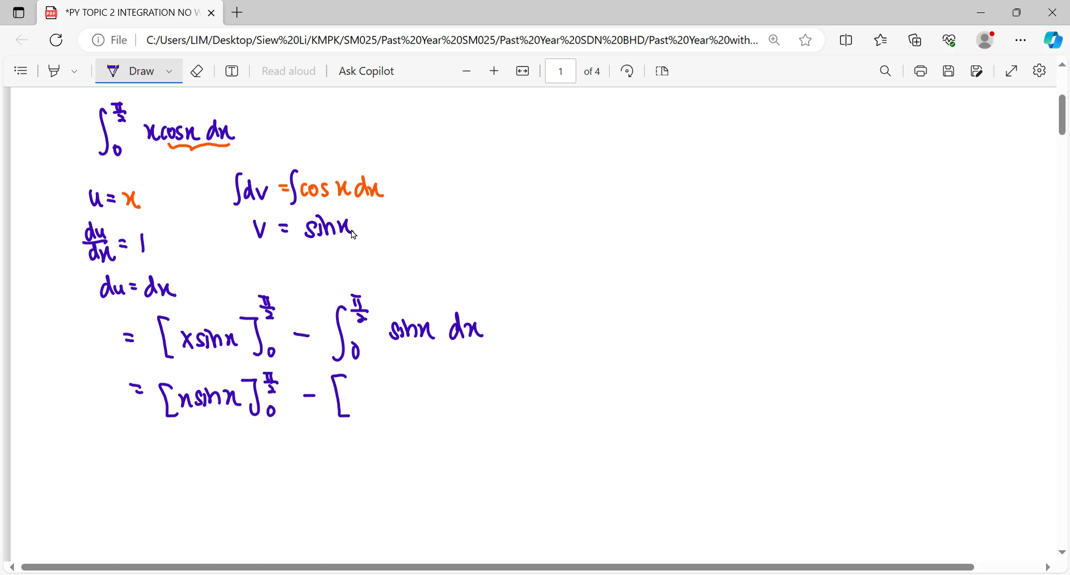
{"action": "mouse_move", "coordinate": [355, 392]}
{"action": "left_mouse_down"}
{"action": "mouse_move", "coordinate": [385, 401]}
{"action": "mouse_move", "coordinate": [393, 389]}
{"action": "left_mouse_up"}
{"action": "mouse_move", "coordinate": [407, 386]}
{"action": "left_mouse_down"}
{"action": "mouse_move", "coordinate": [399, 400]}
{"action": "mouse_move", "coordinate": [421, 402]}
{"action": "left_mouse_up"}
{"action": "mouse_move", "coordinate": [431, 373]}
{"action": "left_mouse_down"}
{"action": "mouse_move", "coordinate": [441, 421]}
{"action": "mouse_move", "coordinate": [470, 363]}
{"action": "mouse_move", "coordinate": [461, 377]}
{"action": "left_mouse_up"}
{"action": "left_click_drag", "start_coordinate": [470, 367], "coordinate": [478, 376]}
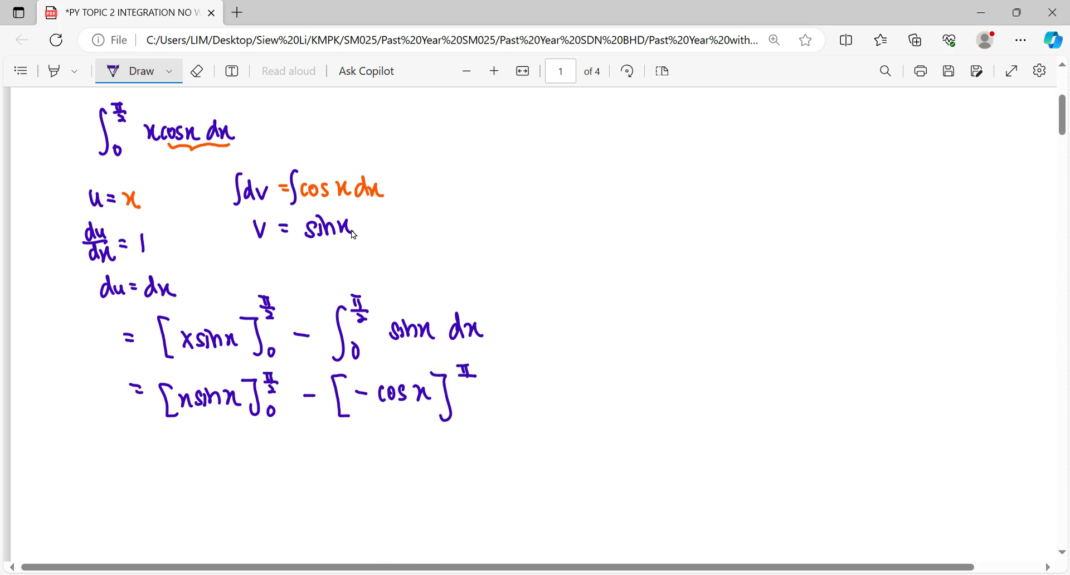
{"action": "left_click_drag", "start_coordinate": [465, 383], "coordinate": [466, 408]}
Combine into = [x sin x + cos x] from 0 to π/2 and start another = line.
{"action": "left_click_drag", "start_coordinate": [142, 454], "coordinate": [153, 458]}
{"action": "mouse_move", "coordinate": [144, 462]}
{"action": "left_mouse_down"}
{"action": "mouse_move", "coordinate": [195, 488]}
{"action": "mouse_move", "coordinate": [223, 473]}
{"action": "mouse_move", "coordinate": [294, 466]}
{"action": "mouse_move", "coordinate": [291, 478]}
{"action": "left_mouse_up"}
{"action": "mouse_move", "coordinate": [311, 459]}
{"action": "left_mouse_down"}
{"action": "mouse_move", "coordinate": [304, 471]}
{"action": "mouse_move", "coordinate": [323, 463]}
{"action": "mouse_move", "coordinate": [354, 473]}
{"action": "left_mouse_up"}
{"action": "mouse_move", "coordinate": [361, 458]}
{"action": "left_mouse_down"}
{"action": "mouse_move", "coordinate": [346, 473]}
{"action": "mouse_move", "coordinate": [391, 477]}
{"action": "mouse_move", "coordinate": [382, 483]}
{"action": "left_mouse_up"}
{"action": "mouse_move", "coordinate": [393, 438]}
{"action": "left_mouse_down"}
{"action": "mouse_move", "coordinate": [407, 435]}
{"action": "mouse_move", "coordinate": [396, 445]}
{"action": "left_mouse_up"}
{"action": "left_click_drag", "start_coordinate": [403, 437], "coordinate": [410, 447]}
{"action": "left_click_drag", "start_coordinate": [399, 451], "coordinate": [402, 474]}
{"action": "left_click_drag", "start_coordinate": [151, 508], "coordinate": [164, 510]}
{"action": "left_click_drag", "start_coordinate": [155, 514], "coordinate": [168, 515]}
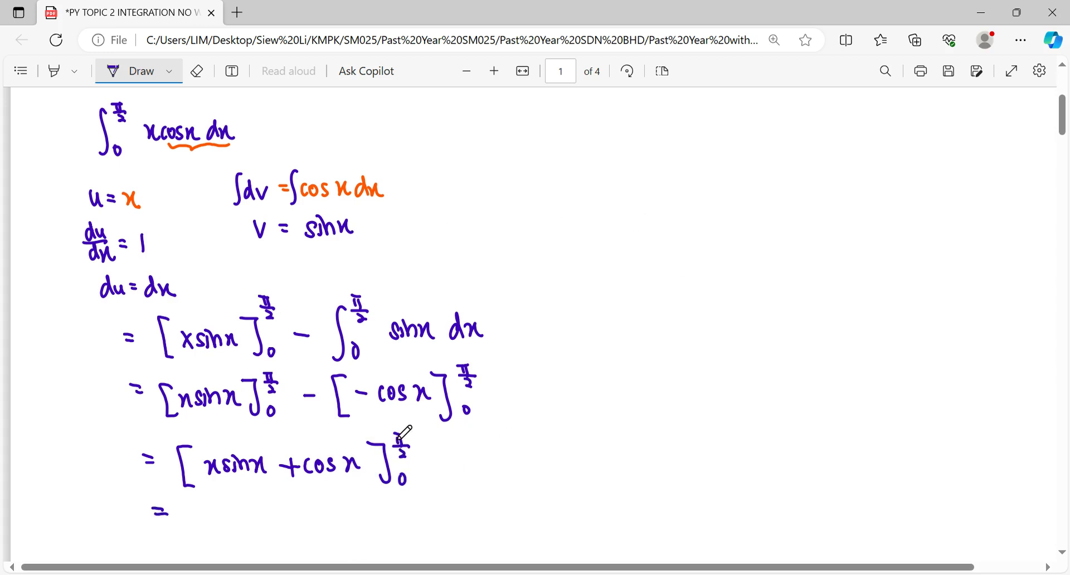
Scroll down and start substituting the limits with (π/2 sin π/2 +.
{"action": "scroll", "coordinate": [404, 424], "scroll_direction": "down", "scroll_amount": 1}
{"action": "scroll", "coordinate": [410, 408], "scroll_direction": "down", "scroll_amount": 1}
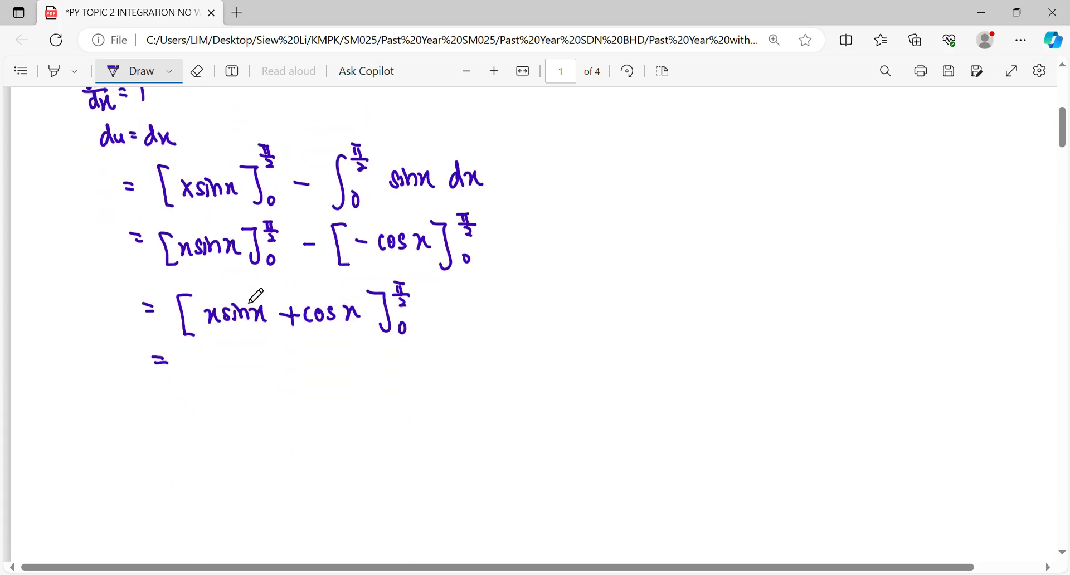
{"action": "mouse_move", "coordinate": [201, 356]}
{"action": "left_mouse_down"}
{"action": "mouse_move", "coordinate": [190, 357]}
{"action": "mouse_move", "coordinate": [206, 399]}
{"action": "mouse_move", "coordinate": [224, 360]}
{"action": "left_mouse_up"}
{"action": "left_click_drag", "start_coordinate": [217, 362], "coordinate": [223, 376]}
{"action": "mouse_move", "coordinate": [214, 376]}
{"action": "left_mouse_down"}
{"action": "mouse_move", "coordinate": [227, 386]}
{"action": "mouse_move", "coordinate": [260, 380]}
{"action": "left_mouse_up"}
{"action": "mouse_move", "coordinate": [262, 358]}
{"action": "left_mouse_down"}
{"action": "mouse_move", "coordinate": [276, 356]}
{"action": "mouse_move", "coordinate": [266, 369]}
{"action": "left_mouse_up"}
{"action": "left_click_drag", "start_coordinate": [272, 359], "coordinate": [277, 372]}
{"action": "mouse_move", "coordinate": [269, 376]}
{"action": "left_mouse_down"}
{"action": "mouse_move", "coordinate": [280, 385]}
{"action": "mouse_move", "coordinate": [310, 369]}
{"action": "left_mouse_up"}
{"action": "mouse_move", "coordinate": [304, 364]}
{"action": "left_mouse_down"}
{"action": "mouse_move", "coordinate": [304, 373]}
{"action": "mouse_move", "coordinate": [332, 379]}
{"action": "left_mouse_up"}
Add cos π/2, subtract cos 0 and close the substitution bracket.
{"action": "mouse_move", "coordinate": [346, 368]}
{"action": "left_mouse_down"}
{"action": "mouse_move", "coordinate": [350, 380]}
{"action": "mouse_move", "coordinate": [378, 358]}
{"action": "left_mouse_up"}
{"action": "left_click_drag", "start_coordinate": [370, 362], "coordinate": [375, 373]}
{"action": "left_click_drag", "start_coordinate": [371, 377], "coordinate": [423, 369]}
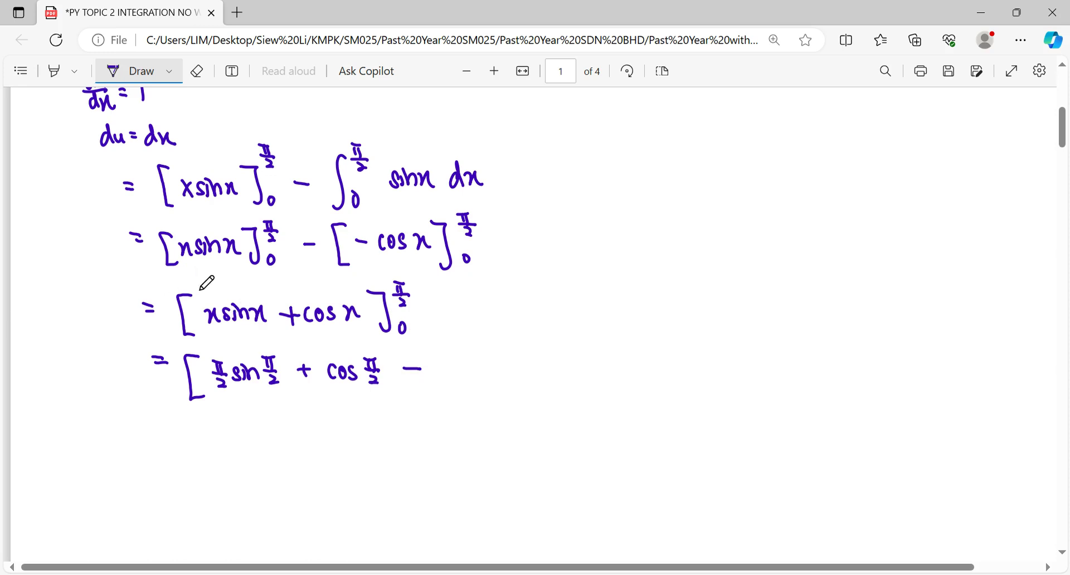
{"action": "left_click_drag", "start_coordinate": [441, 361], "coordinate": [443, 377]}
{"action": "left_click_drag", "start_coordinate": [453, 364], "coordinate": [459, 376]}
{"action": "mouse_move", "coordinate": [485, 361]}
{"action": "left_mouse_down"}
{"action": "mouse_move", "coordinate": [483, 377]}
{"action": "mouse_move", "coordinate": [497, 385]}
{"action": "left_mouse_up"}
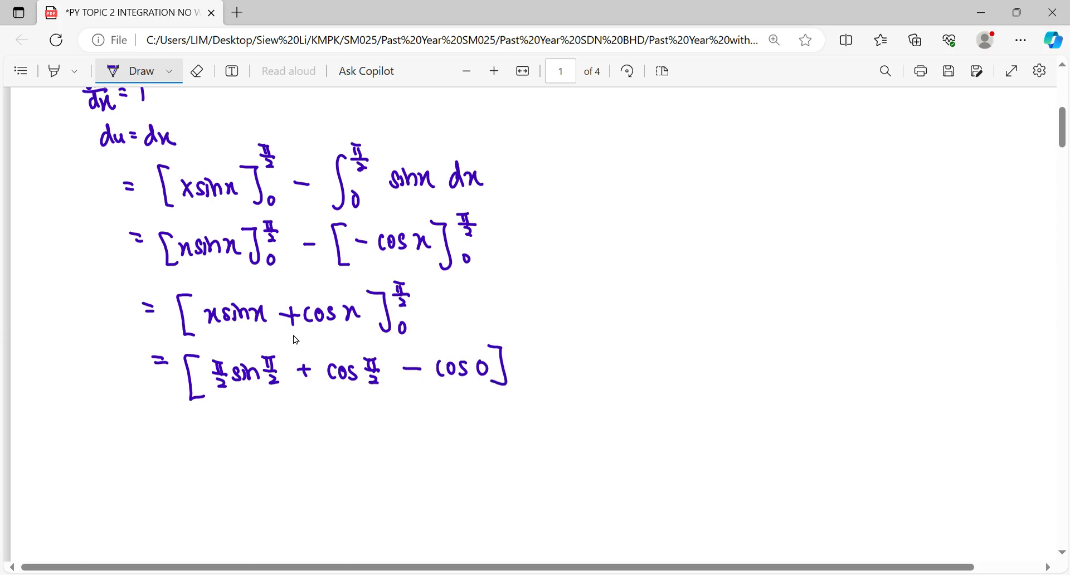
{"action": "left_click_drag", "start_coordinate": [162, 428], "coordinate": [172, 435]}
Simplify the substitution to [π/2 − 1] on the next line.
{"action": "mouse_move", "coordinate": [224, 417]}
{"action": "left_mouse_down"}
{"action": "mouse_move", "coordinate": [211, 446]}
{"action": "mouse_move", "coordinate": [230, 454]}
{"action": "left_mouse_up"}
{"action": "mouse_move", "coordinate": [240, 419]}
{"action": "left_mouse_down"}
{"action": "mouse_move", "coordinate": [253, 419]}
{"action": "mouse_move", "coordinate": [245, 432]}
{"action": "left_mouse_up"}
{"action": "left_click_drag", "start_coordinate": [252, 420], "coordinate": [257, 448]}
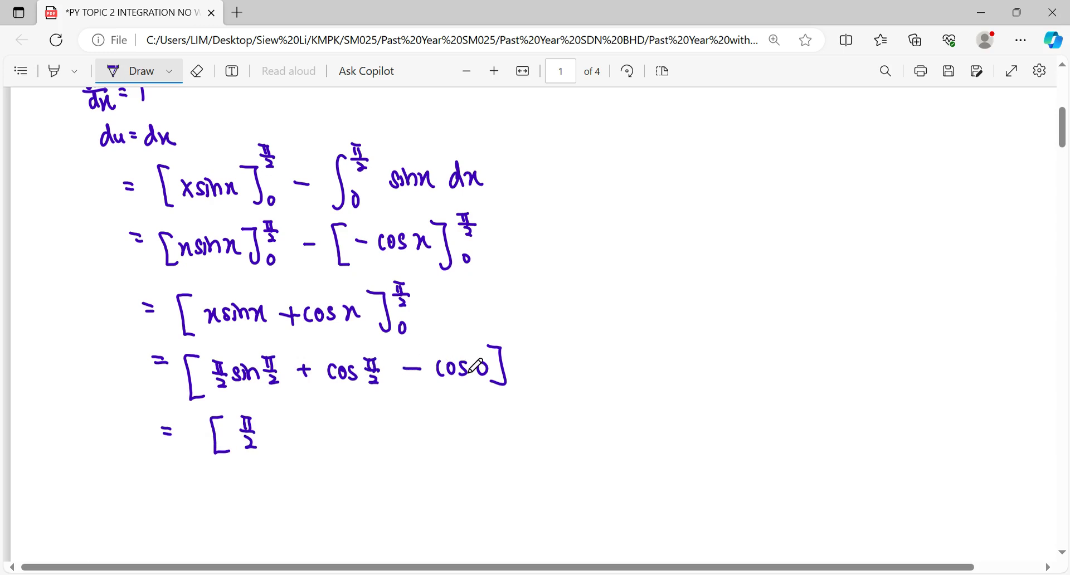
{"action": "mouse_move", "coordinate": [272, 433]}
{"action": "left_mouse_down"}
{"action": "mouse_move", "coordinate": [306, 446]}
{"action": "mouse_move", "coordinate": [326, 414]}
{"action": "mouse_move", "coordinate": [315, 452]}
{"action": "left_mouse_up"}
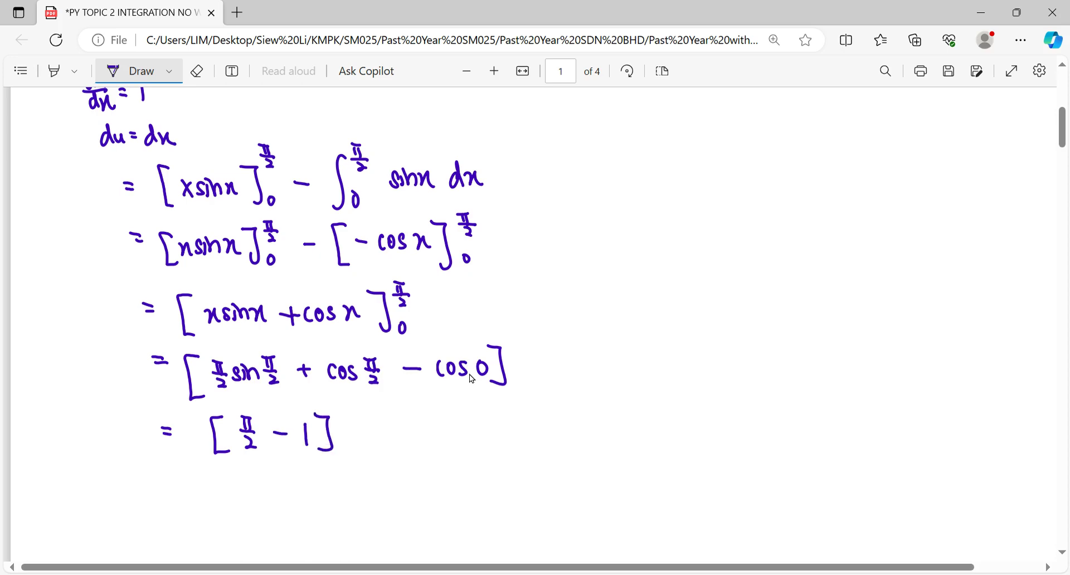
Write the final line '= π/2 − 1 # shown' and set the ink colour to red.
{"action": "left_click_drag", "start_coordinate": [170, 488], "coordinate": [187, 496]}
{"action": "mouse_move", "coordinate": [218, 481]}
{"action": "left_mouse_down"}
{"action": "mouse_move", "coordinate": [232, 479]}
{"action": "mouse_move", "coordinate": [222, 493]}
{"action": "left_mouse_up"}
{"action": "left_click_drag", "start_coordinate": [228, 481], "coordinate": [230, 492]}
{"action": "mouse_move", "coordinate": [214, 495]}
{"action": "left_mouse_down"}
{"action": "mouse_move", "coordinate": [236, 494]}
{"action": "mouse_move", "coordinate": [232, 510]}
{"action": "left_mouse_up"}
{"action": "left_click_drag", "start_coordinate": [247, 492], "coordinate": [261, 493]}
{"action": "mouse_move", "coordinate": [274, 483]}
{"action": "left_mouse_down"}
{"action": "mouse_move", "coordinate": [275, 505]}
{"action": "mouse_move", "coordinate": [314, 499]}
{"action": "left_mouse_up"}
{"action": "left_click_drag", "start_coordinate": [300, 507], "coordinate": [311, 505]}
{"action": "left_click_drag", "start_coordinate": [304, 499], "coordinate": [311, 513]}
{"action": "left_click_drag", "start_coordinate": [355, 485], "coordinate": [346, 502]}
{"action": "mouse_move", "coordinate": [359, 482]}
{"action": "left_mouse_down"}
{"action": "mouse_move", "coordinate": [362, 504]}
{"action": "mouse_move", "coordinate": [402, 491]}
{"action": "mouse_move", "coordinate": [432, 505]}
{"action": "left_mouse_up"}
{"action": "left_click_drag", "start_coordinate": [424, 500], "coordinate": [429, 514]}
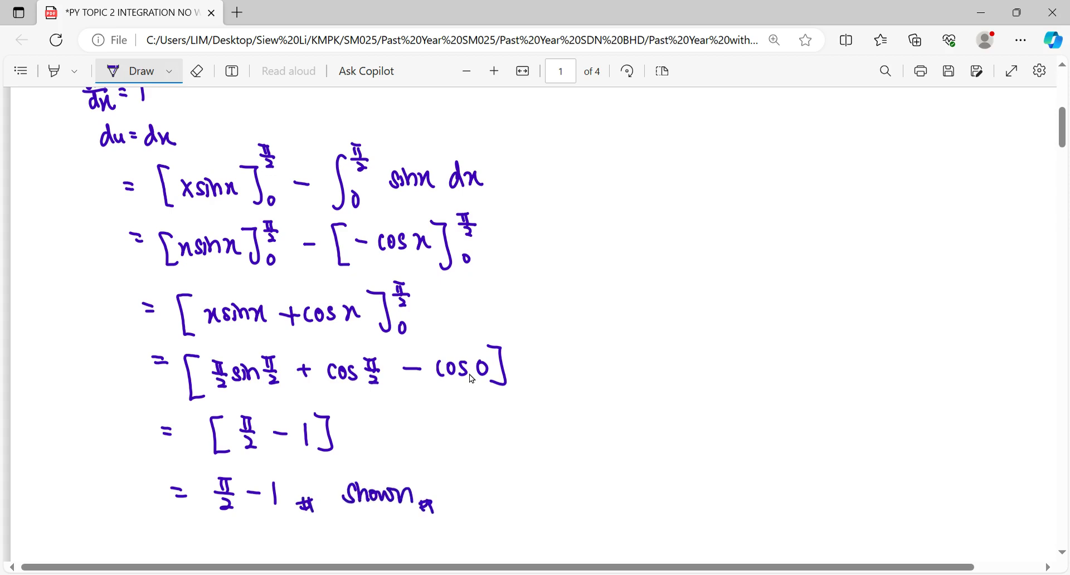
{"action": "left_click", "coordinate": [169, 71]}
{"action": "left_click", "coordinate": [216, 163]}
Tick the u = x and dv lines in red and add a circled K1 mark beside the dv line.
{"action": "scroll", "coordinate": [504, 368], "scroll_direction": "up", "scroll_amount": 5}
{"action": "scroll", "coordinate": [507, 365], "scroll_direction": "down", "scroll_amount": 2}
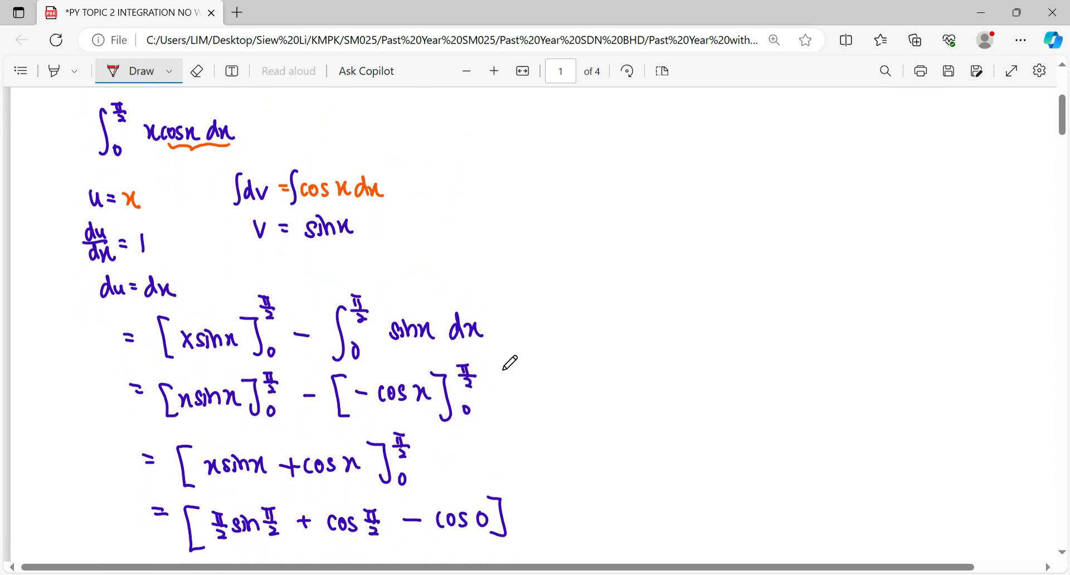
{"action": "scroll", "coordinate": [506, 371], "scroll_direction": "up", "scroll_amount": 1}
{"action": "left_click_drag", "start_coordinate": [161, 208], "coordinate": [174, 200]}
{"action": "left_click_drag", "start_coordinate": [393, 198], "coordinate": [438, 195]}
{"action": "left_click_drag", "start_coordinate": [446, 174], "coordinate": [456, 193]}
{"action": "mouse_move", "coordinate": [451, 160]}
{"action": "left_mouse_down"}
{"action": "mouse_move", "coordinate": [430, 167]}
{"action": "mouse_move", "coordinate": [455, 162]}
{"action": "left_mouse_up"}
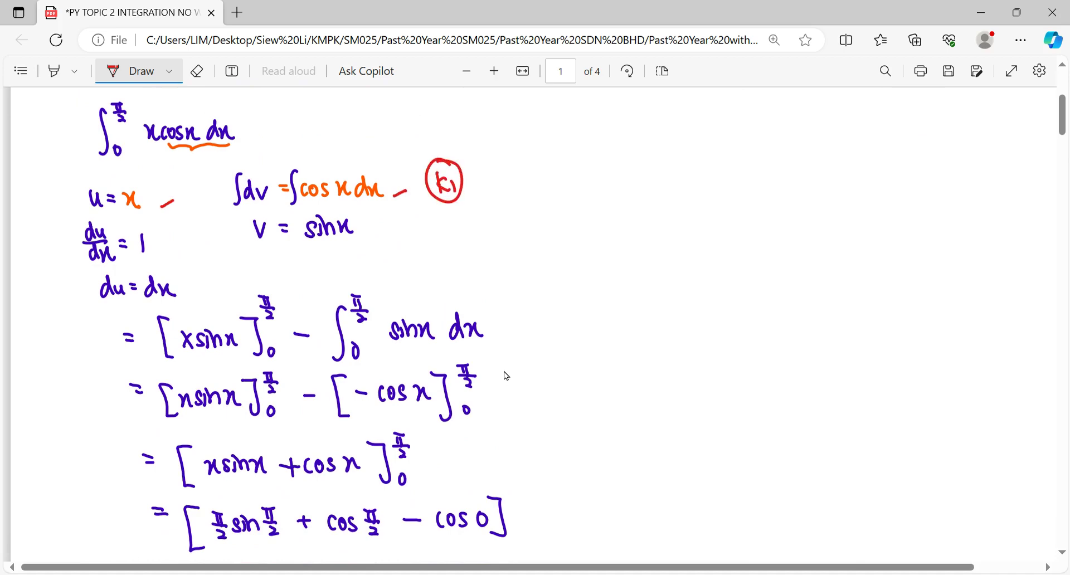
Tick du = dx and v = sin x in red, adding a circled J1 mark beside v = sin x.
{"action": "left_click_drag", "start_coordinate": [189, 295], "coordinate": [202, 287]}
{"action": "left_click_drag", "start_coordinate": [362, 243], "coordinate": [412, 259]}
{"action": "mouse_move", "coordinate": [407, 230]}
{"action": "left_mouse_down"}
{"action": "mouse_move", "coordinate": [383, 248]}
{"action": "mouse_move", "coordinate": [410, 231]}
{"action": "left_mouse_up"}
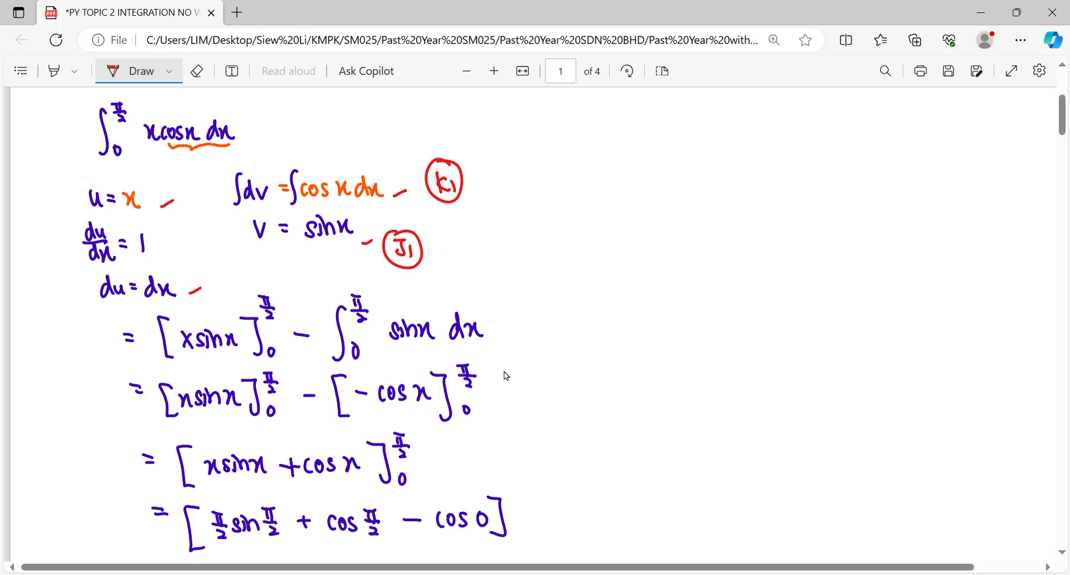
Add a red dash after sin x dx, circled E1 after the integral line, and circled K4 after −cos x.
{"action": "left_click_drag", "start_coordinate": [494, 329], "coordinate": [514, 328]}
{"action": "mouse_move", "coordinate": [536, 316]}
{"action": "left_mouse_down"}
{"action": "mouse_move", "coordinate": [536, 336]}
{"action": "mouse_move", "coordinate": [542, 325]}
{"action": "left_mouse_up"}
{"action": "mouse_move", "coordinate": [546, 324]}
{"action": "left_mouse_down"}
{"action": "mouse_move", "coordinate": [547, 336]}
{"action": "mouse_move", "coordinate": [539, 308]}
{"action": "left_mouse_up"}
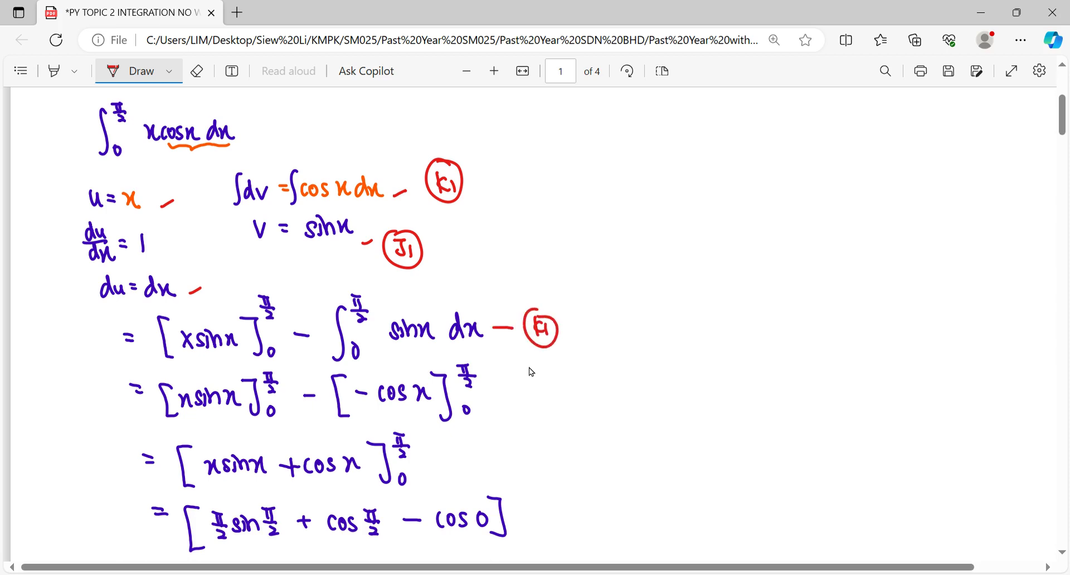
{"action": "left_click_drag", "start_coordinate": [492, 398], "coordinate": [531, 412]}
{"action": "mouse_move", "coordinate": [545, 393]}
{"action": "left_mouse_down"}
{"action": "mouse_move", "coordinate": [536, 404]}
{"action": "mouse_move", "coordinate": [551, 412]}
{"action": "left_mouse_up"}
{"action": "left_click_drag", "start_coordinate": [541, 381], "coordinate": [539, 382]}
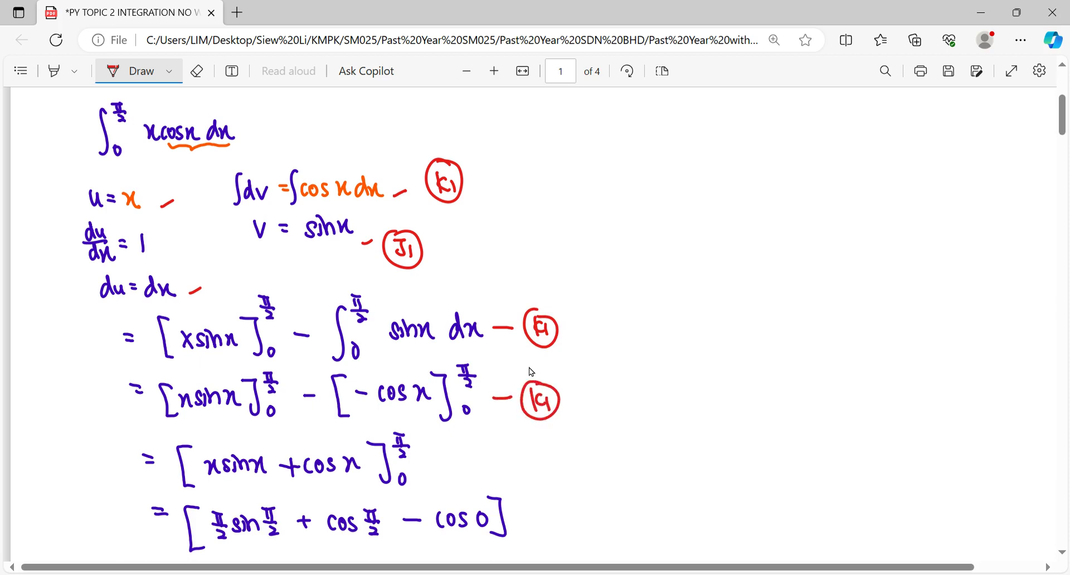
Add a circled J1 mark after the final answer line.
{"action": "scroll", "coordinate": [531, 372], "scroll_direction": "down", "scroll_amount": 3}
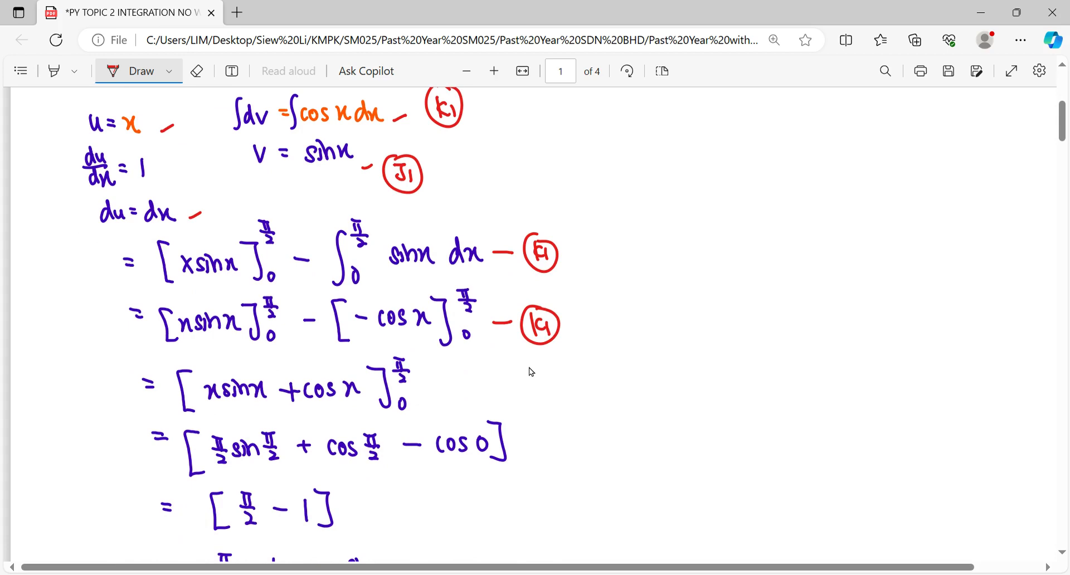
{"action": "scroll", "coordinate": [532, 372], "scroll_direction": "down", "scroll_amount": 3}
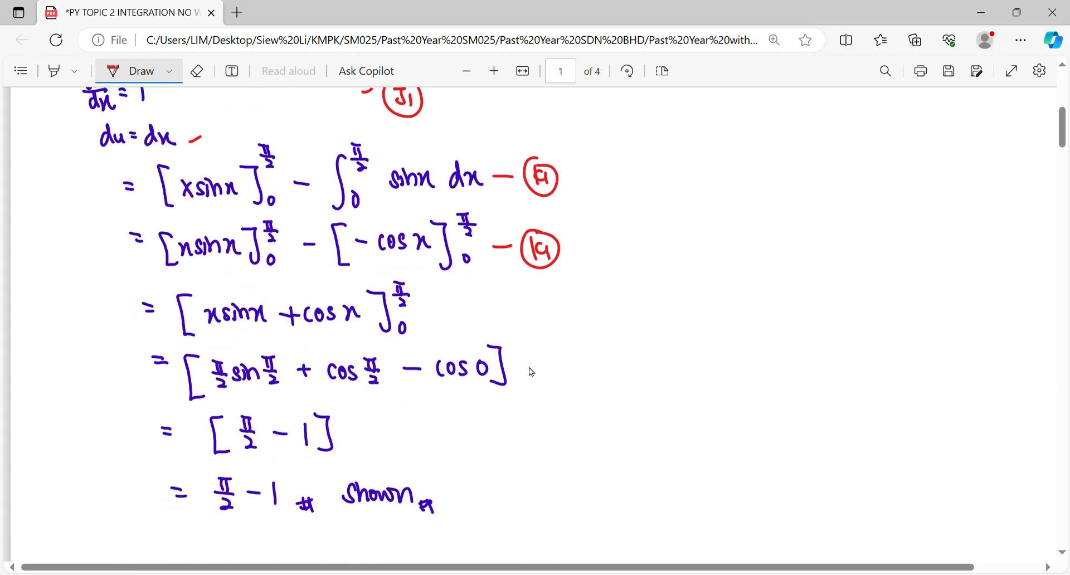
{"action": "mouse_move", "coordinate": [452, 478]}
{"action": "left_mouse_down"}
{"action": "mouse_move", "coordinate": [469, 476]}
{"action": "mouse_move", "coordinate": [452, 492]}
{"action": "left_mouse_up"}
{"action": "mouse_move", "coordinate": [475, 480]}
{"action": "left_mouse_down"}
{"action": "mouse_move", "coordinate": [476, 496]}
{"action": "mouse_move", "coordinate": [466, 468]}
{"action": "left_mouse_up"}
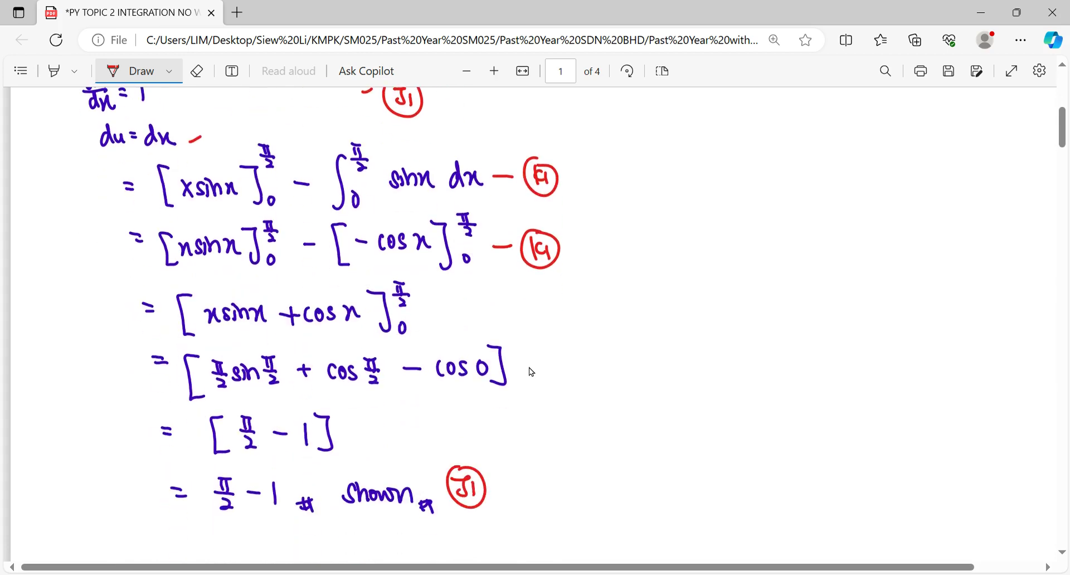